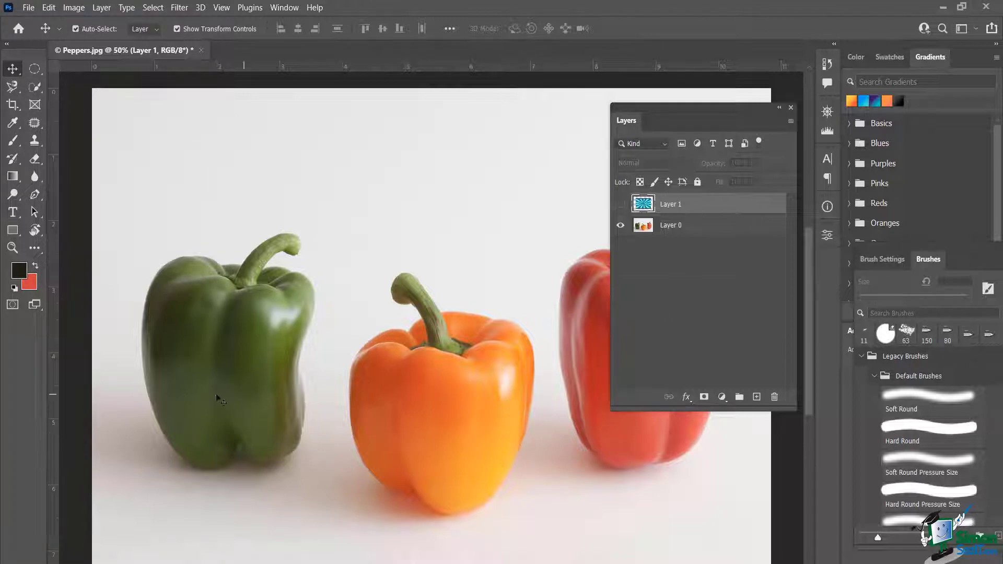
- Select the entire green pepper on Layer 0 with Quick Selection, after discarding a first attempt
left_click(34, 86)
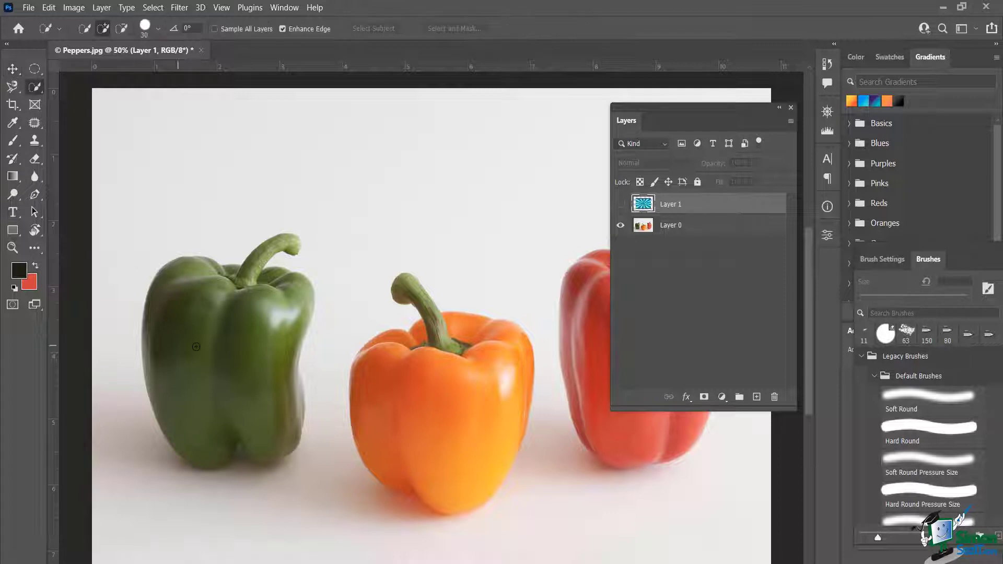
left_click_drag(178, 282, 191, 364)
key("ctrl+d")
left_click(698, 226)
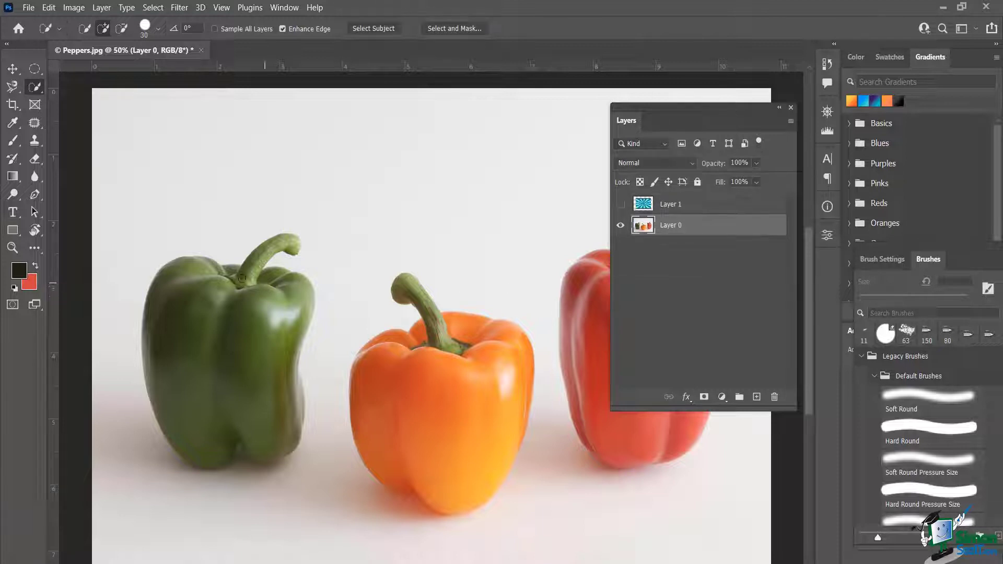
mouse_move(182, 285)
left_mouse_down()
mouse_move(171, 332)
mouse_move(194, 363)
left_mouse_up()
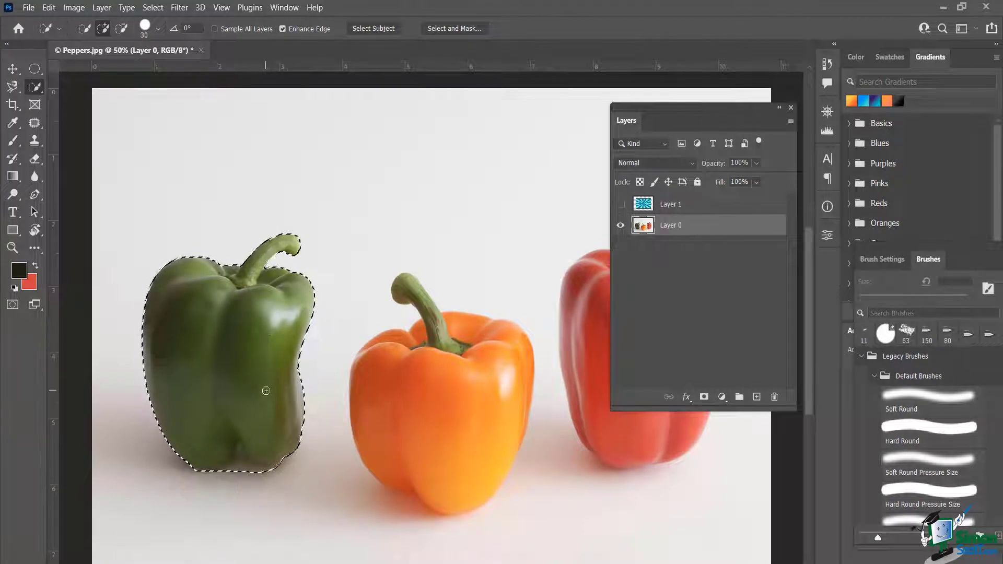
left_click(154, 8)
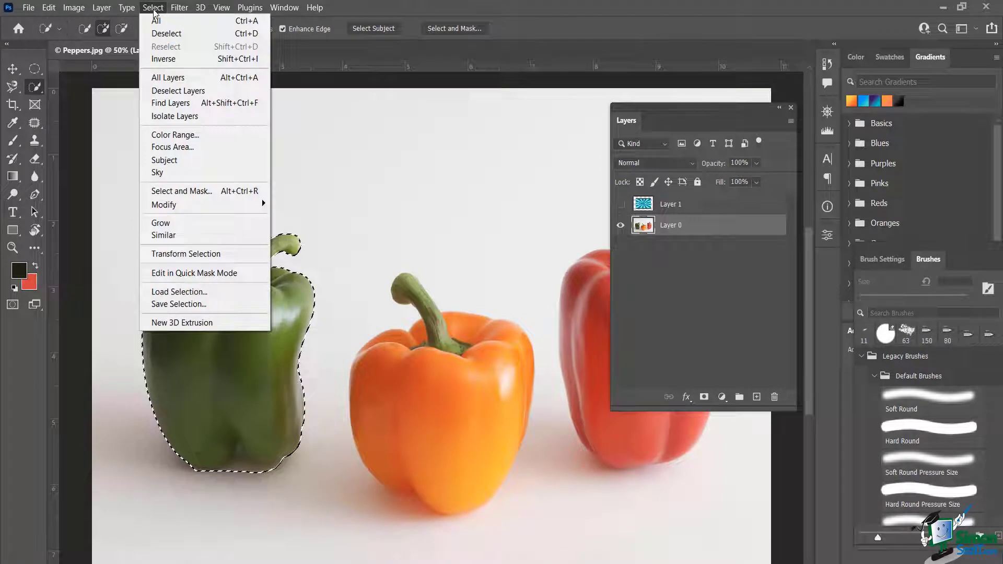
left_click(242, 61)
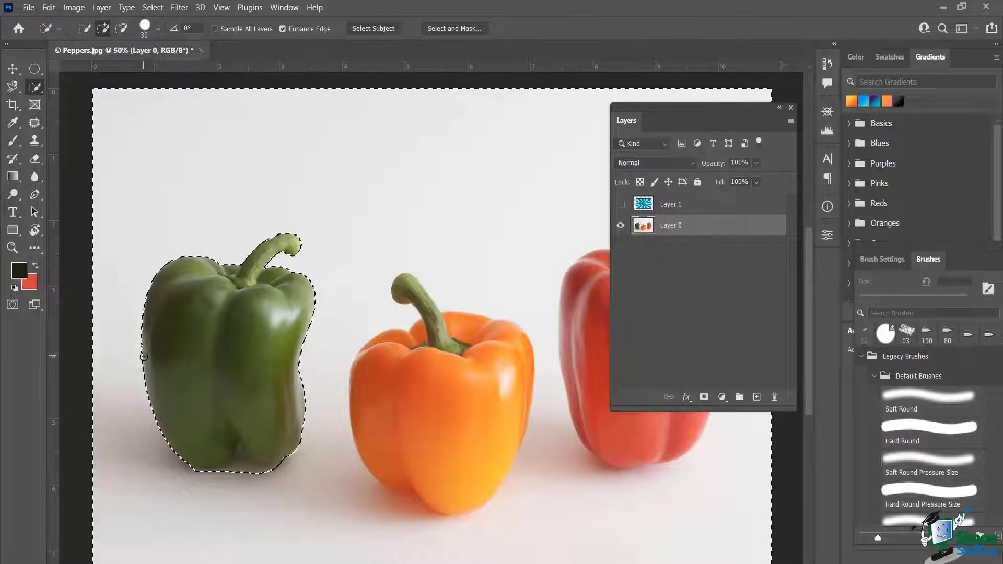
key("ctrl+shift+i")
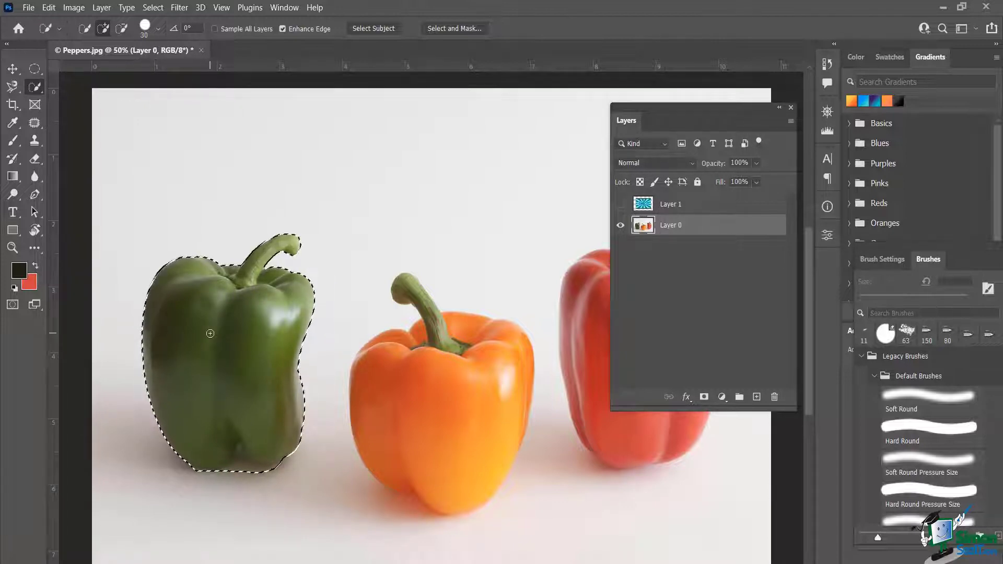
key("ctrl+shift+i")
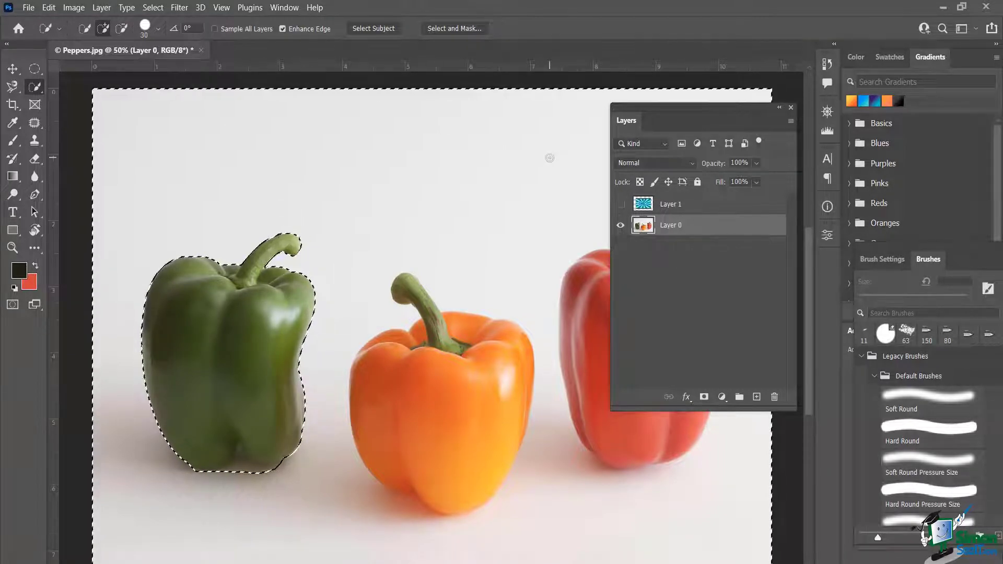
key("Delete")
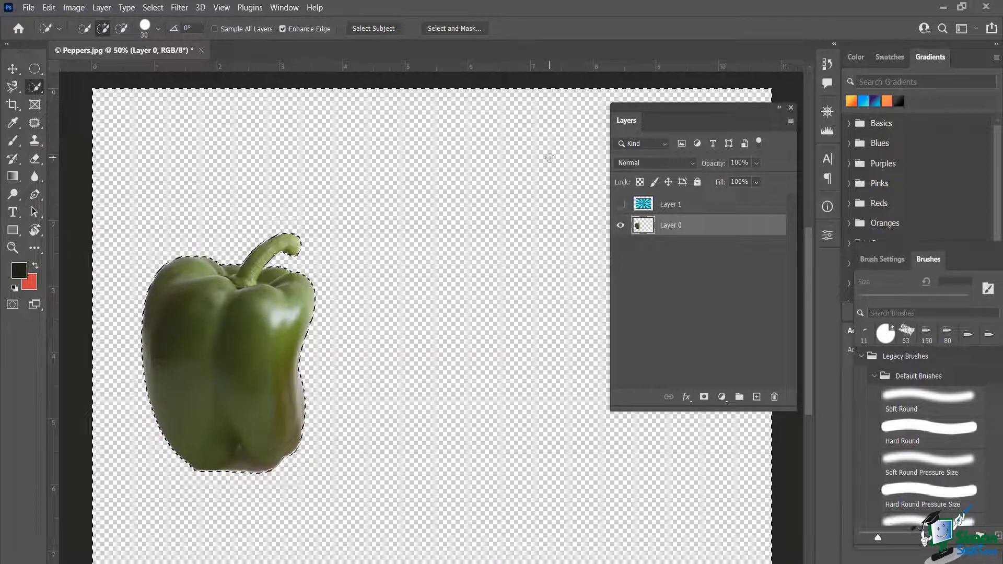
key("ctrl+z")
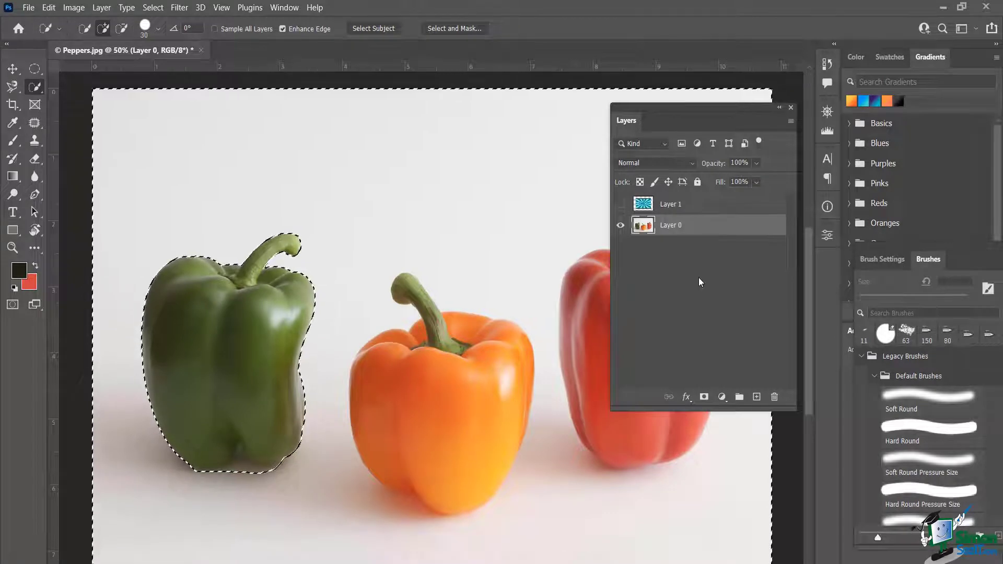
key("Delete")
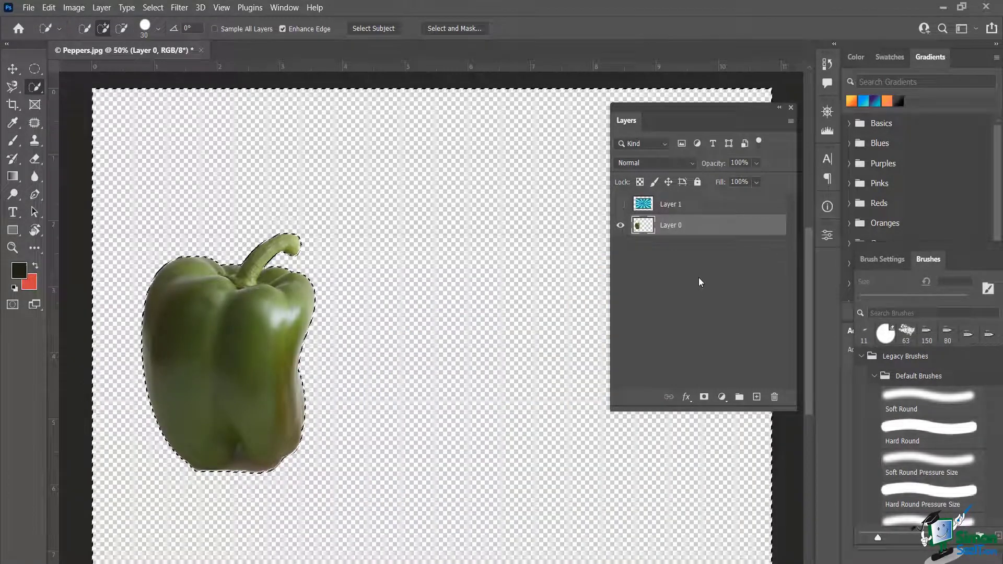
key("ctrl+z")
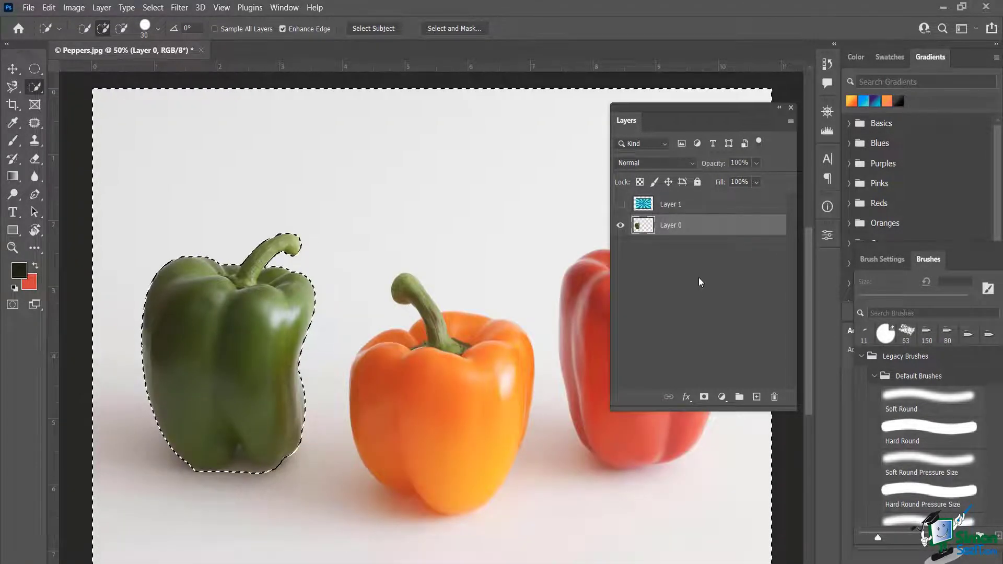
key("ctrl+shift+z")
key("ctrl+z")
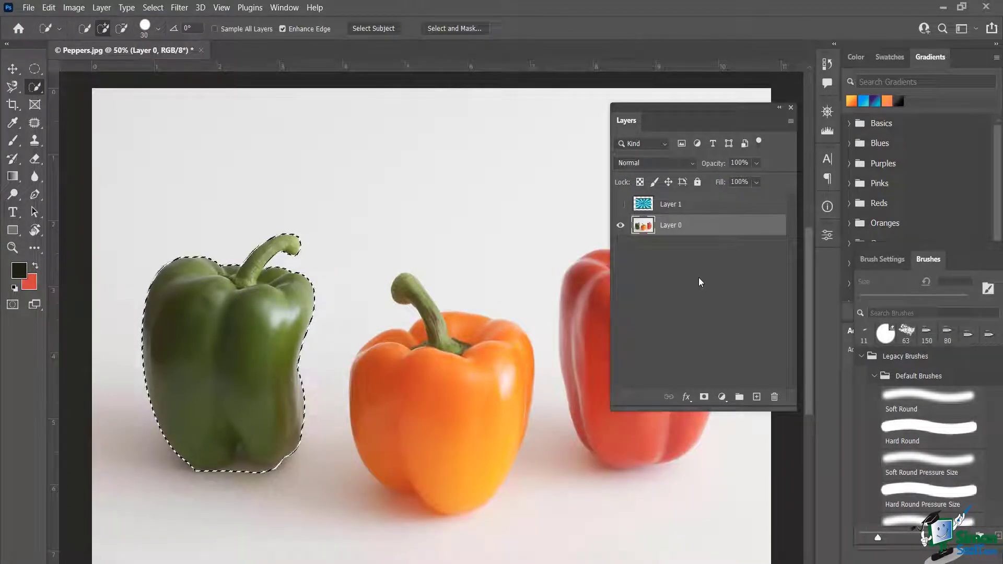
key("Delete")
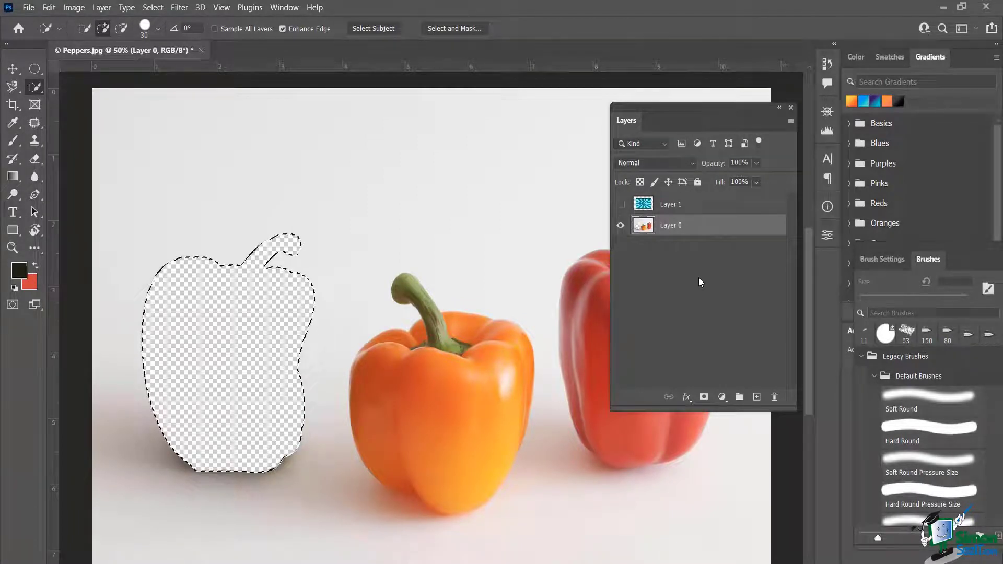
key("ctrl+z")
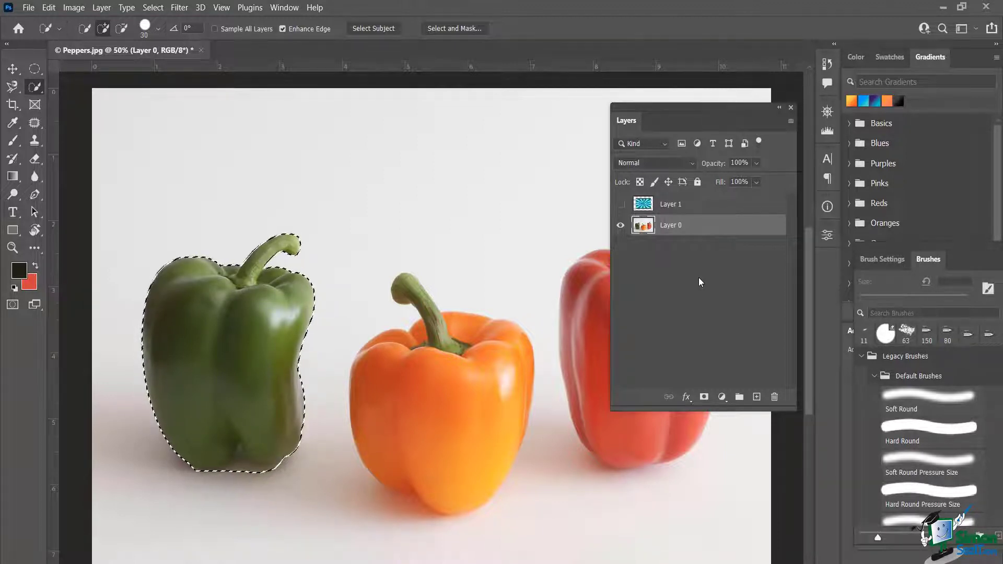
- Add the orange and red peppers to the selection, invert it, and delete the white background
left_click(699, 278)
left_click(403, 393)
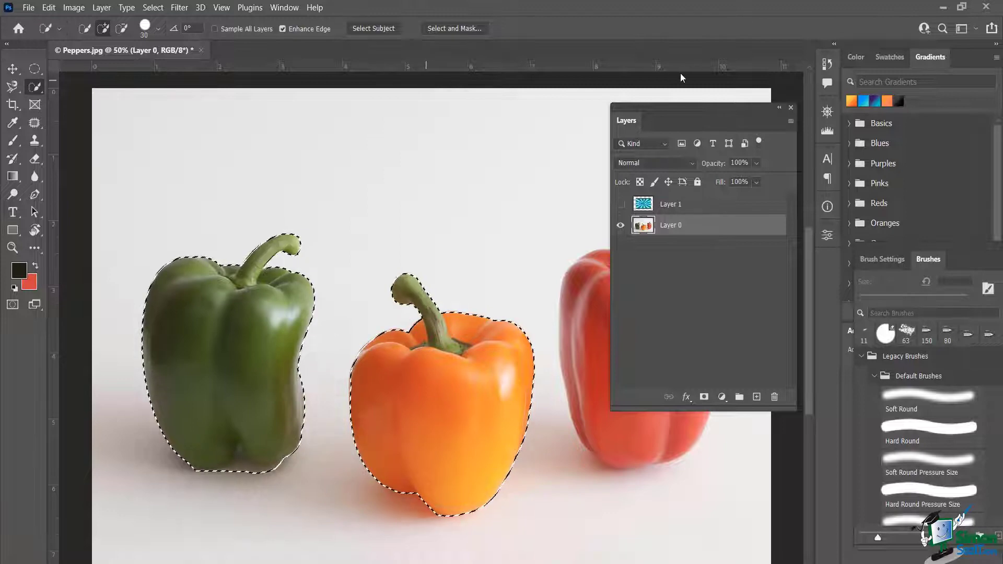
left_click_drag(694, 108, 806, 326)
left_click_drag(833, 359, 865, 403)
left_click(634, 375)
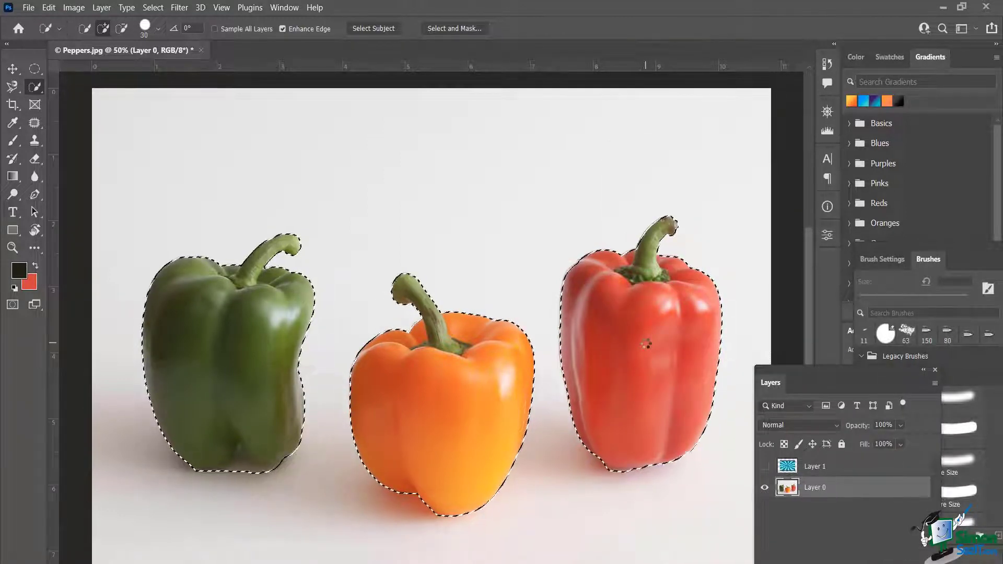
key("ctrl+shift+i")
key("Delete")
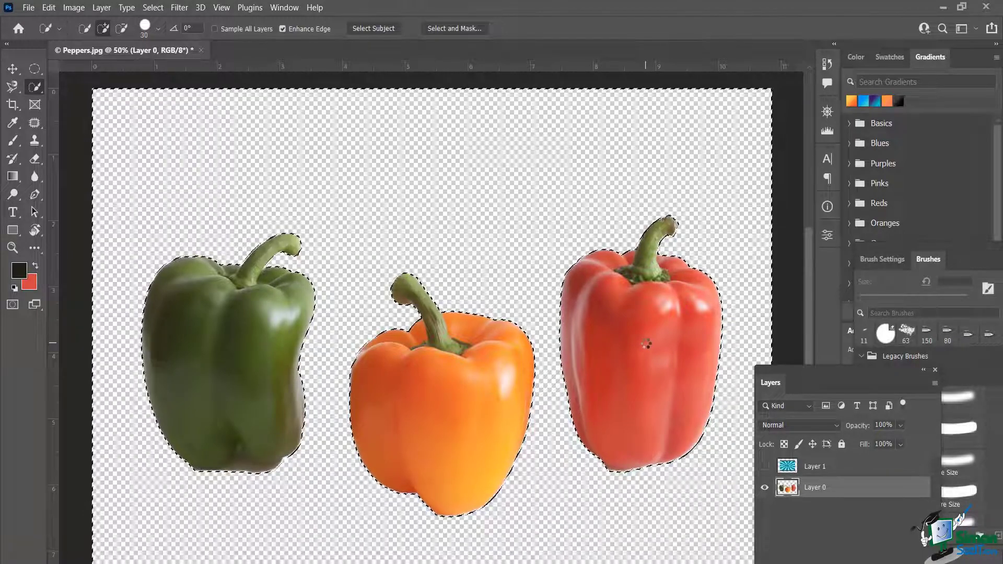
- Deselect the three peppers and move the Layers panel back over the canvas
key("ctrl+d")
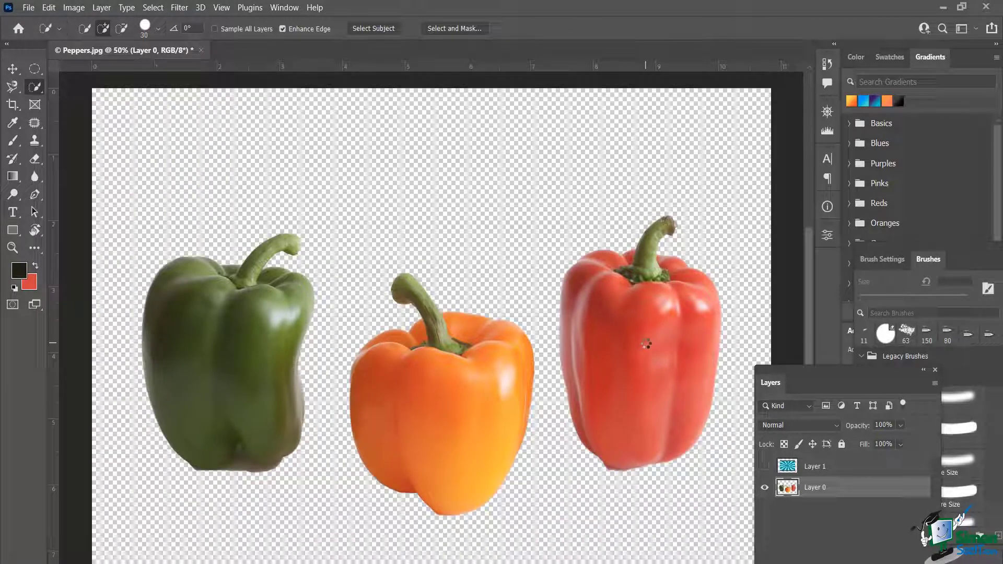
left_click_drag(844, 368, 662, 127)
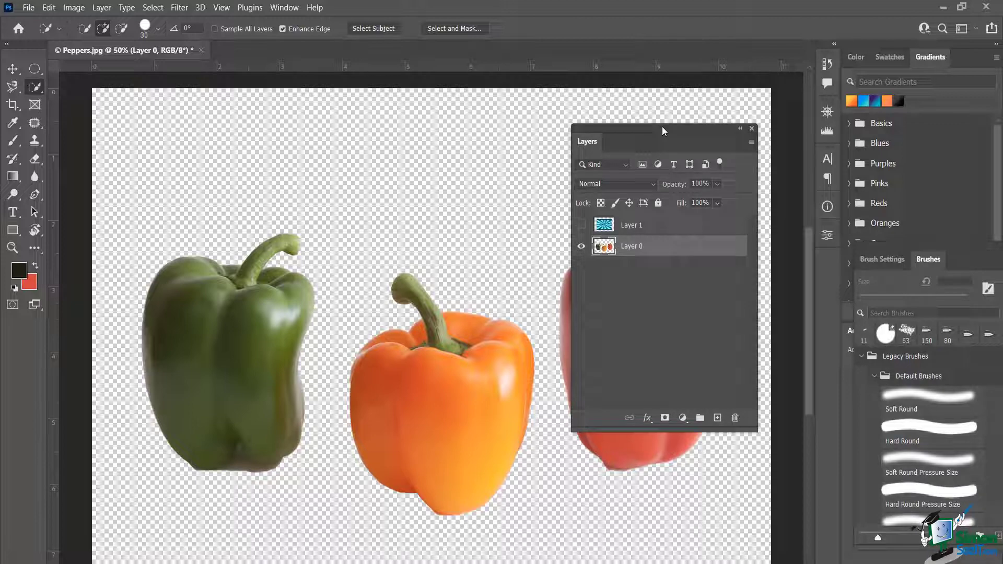
- Show Layer 1's blue starburst and scale it to about 122% by 132% to fill the canvas
left_click(581, 225)
left_click_drag(631, 127, 684, 107)
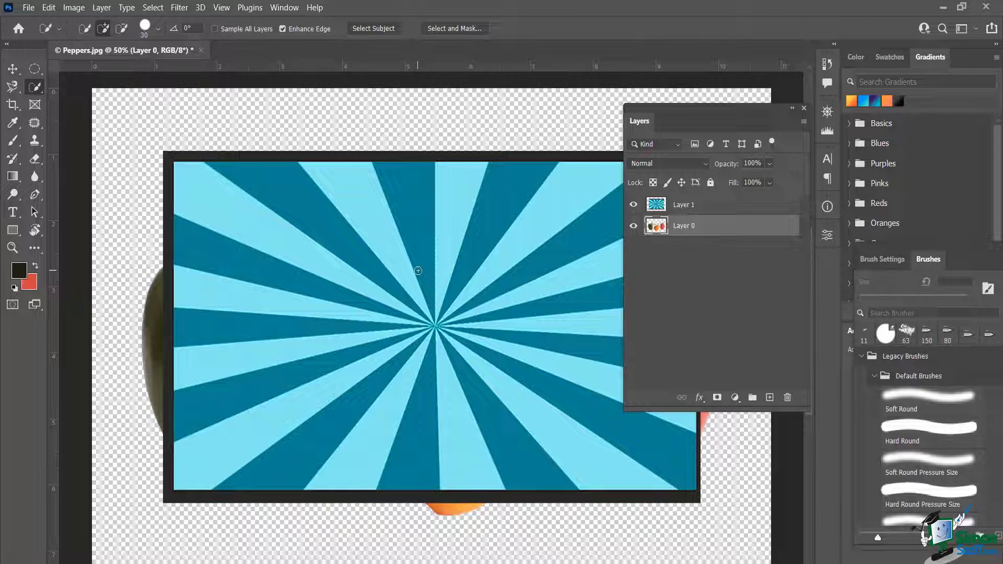
left_click_drag(708, 109, 775, 63)
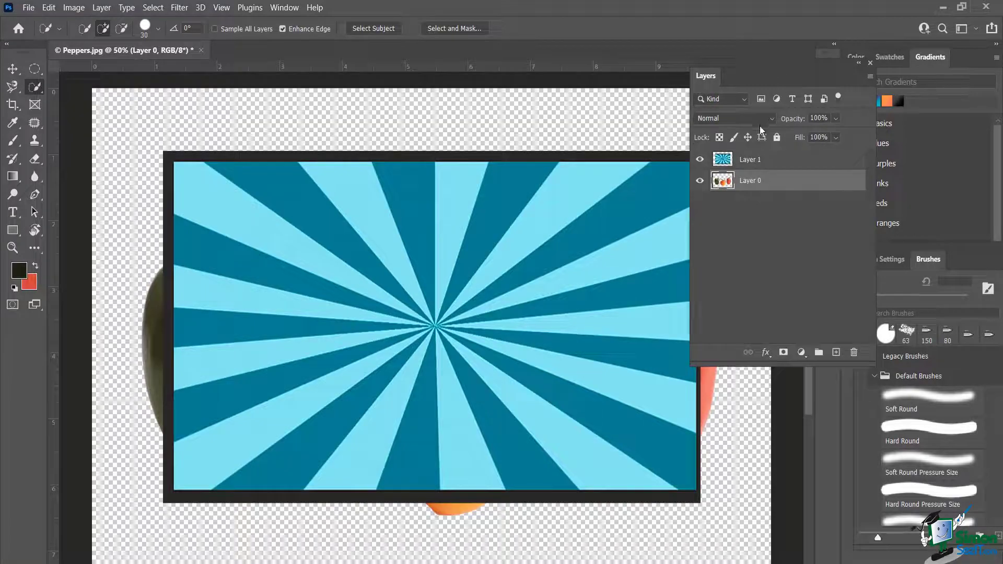
left_click(757, 159)
key("v")
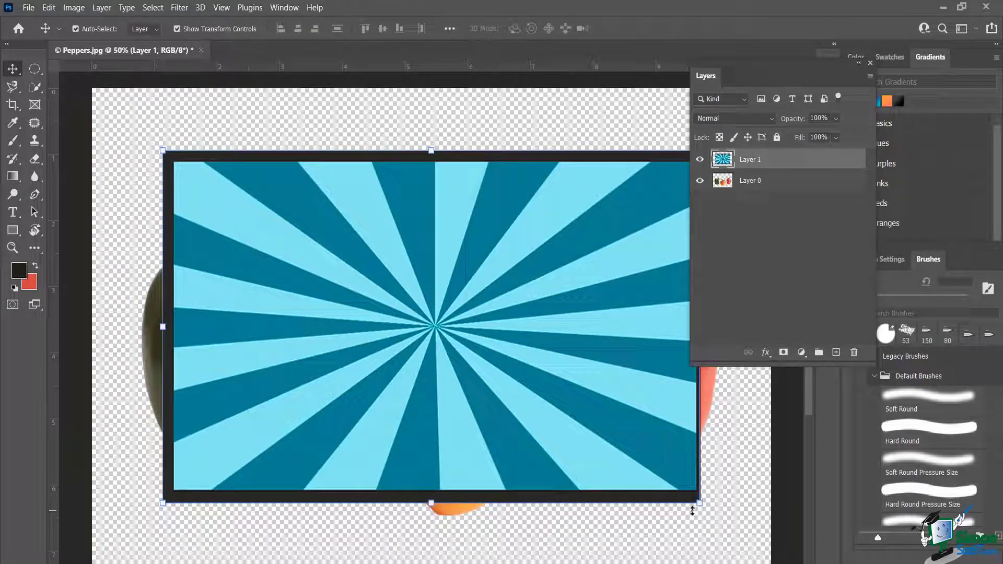
left_click_drag(698, 504, 758, 560)
left_click(647, 29)
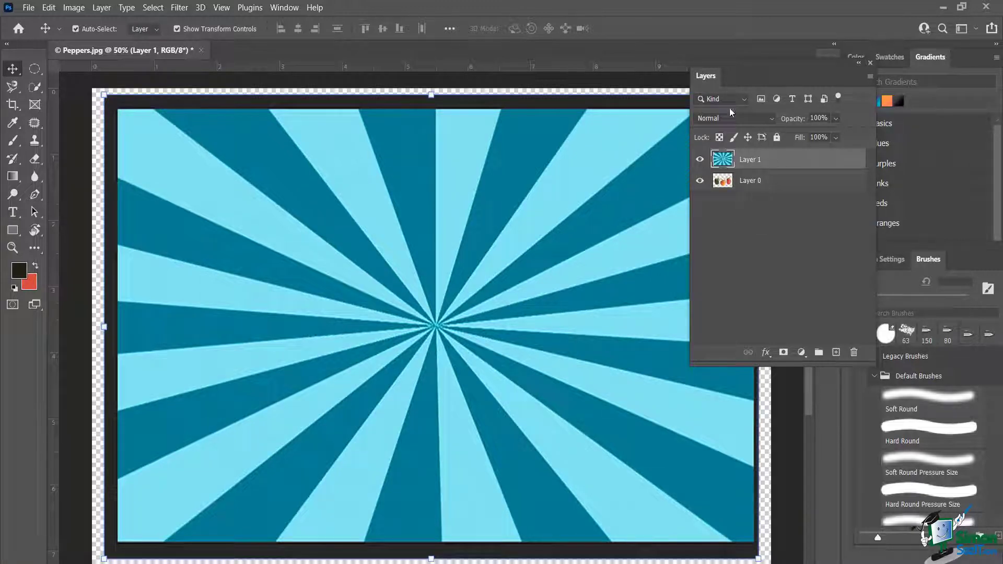
- Draw a large elliptical marquee over the starburst, redrawing it after clearing the first attempt
left_click(39, 67)
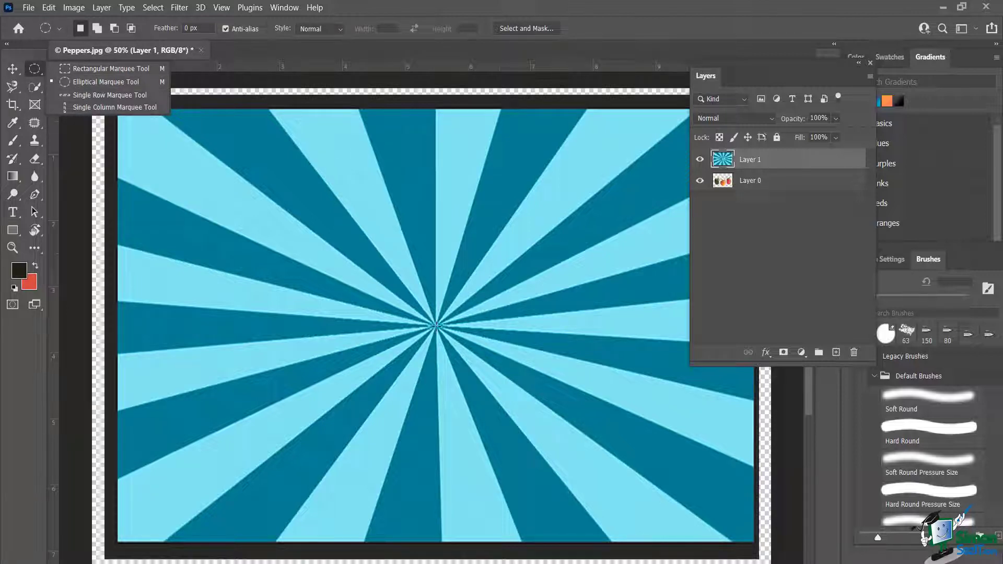
left_click_drag(436, 325, 157, 223)
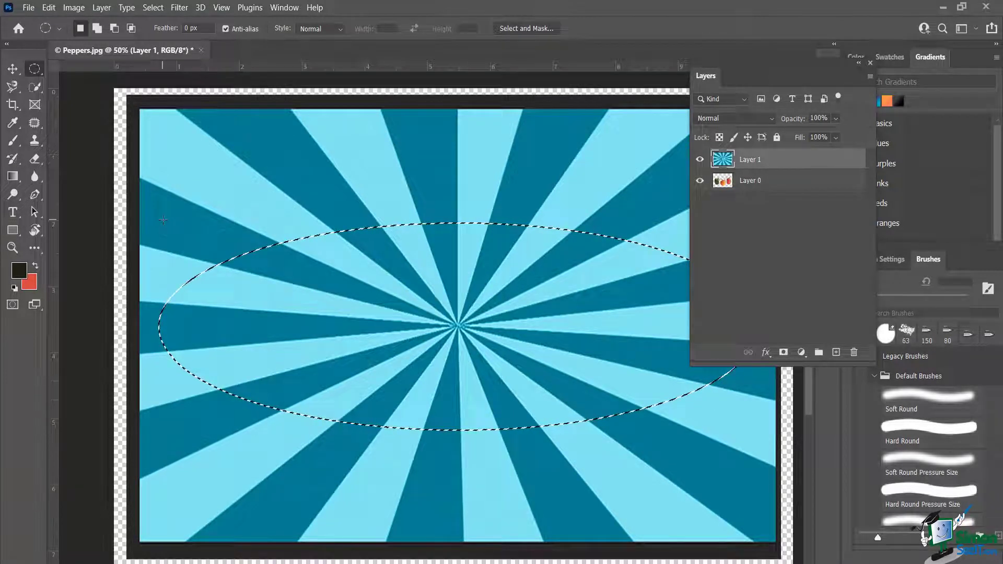
key("ctrl+d")
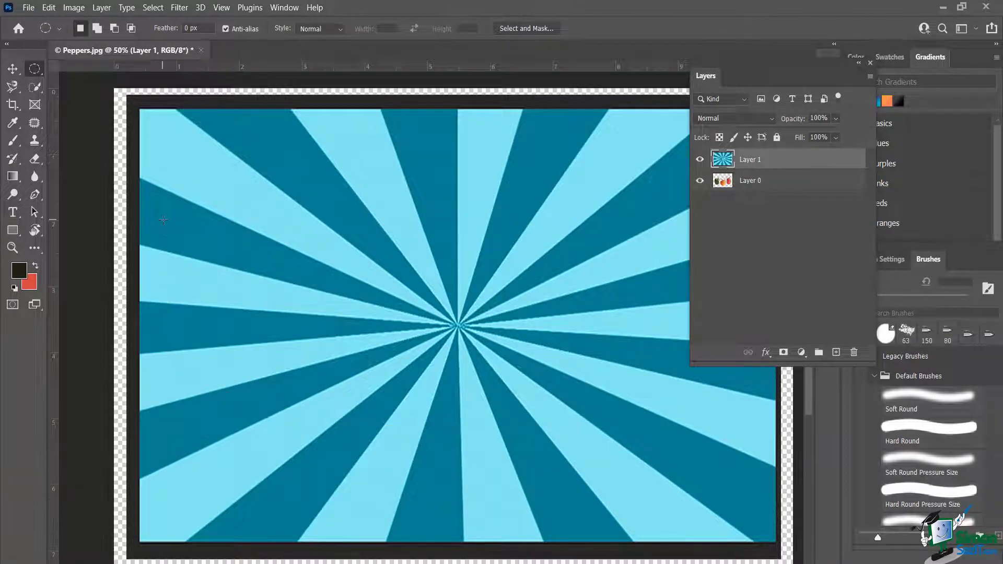
left_click_drag(167, 130, 755, 522)
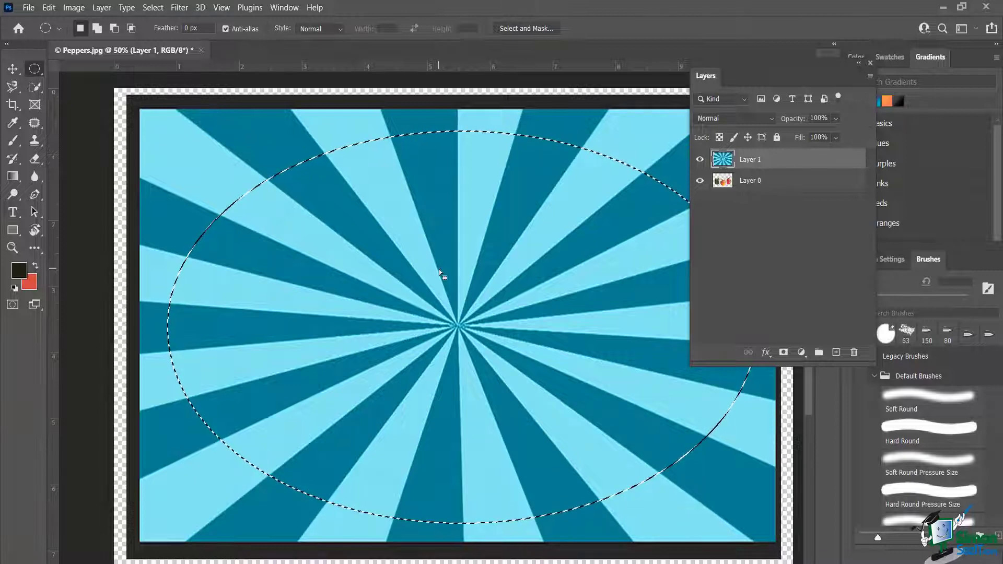
- Invert the oval selection, test-delete the area outside it, then undo to restore the starburst
left_click(152, 8)
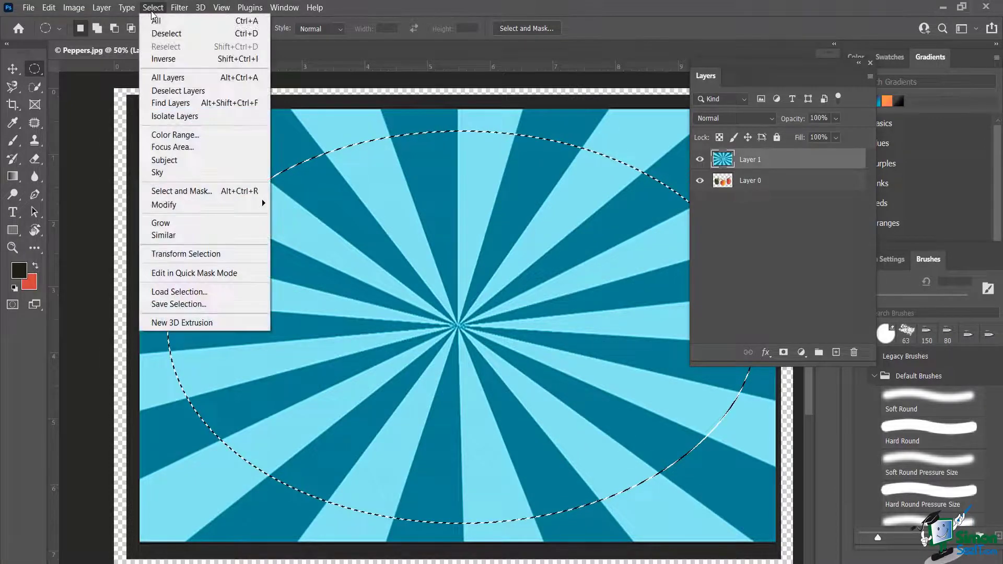
left_click(176, 60)
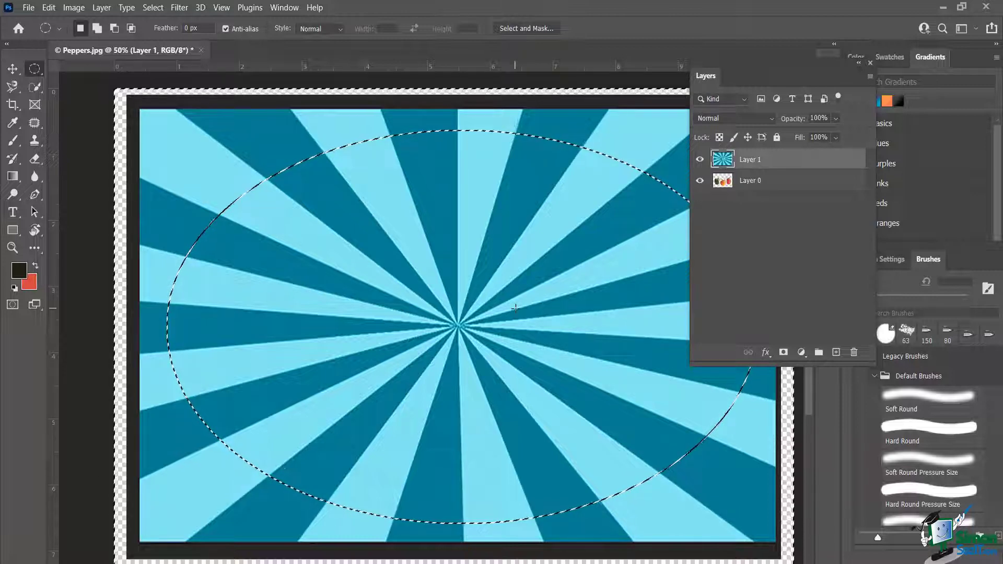
key("Delete")
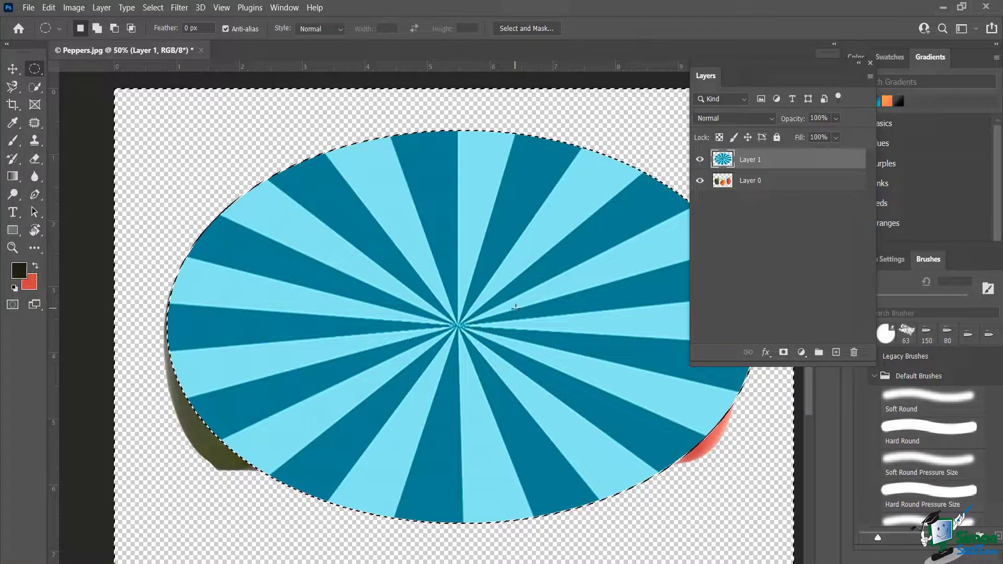
key("ctrl+z")
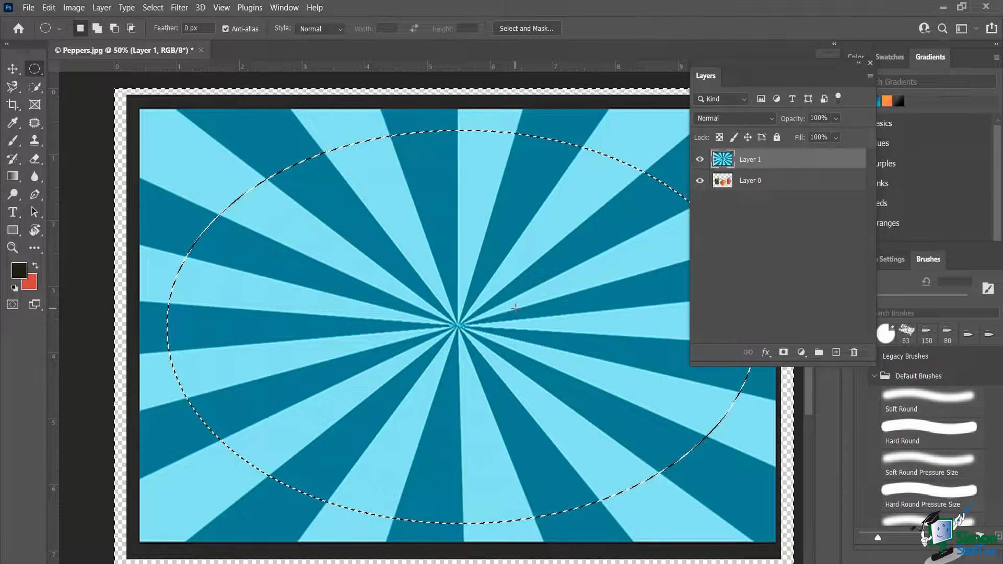
- Feather the selection by 50 pixels, preview the result with Delete, then undo it
left_click(153, 8)
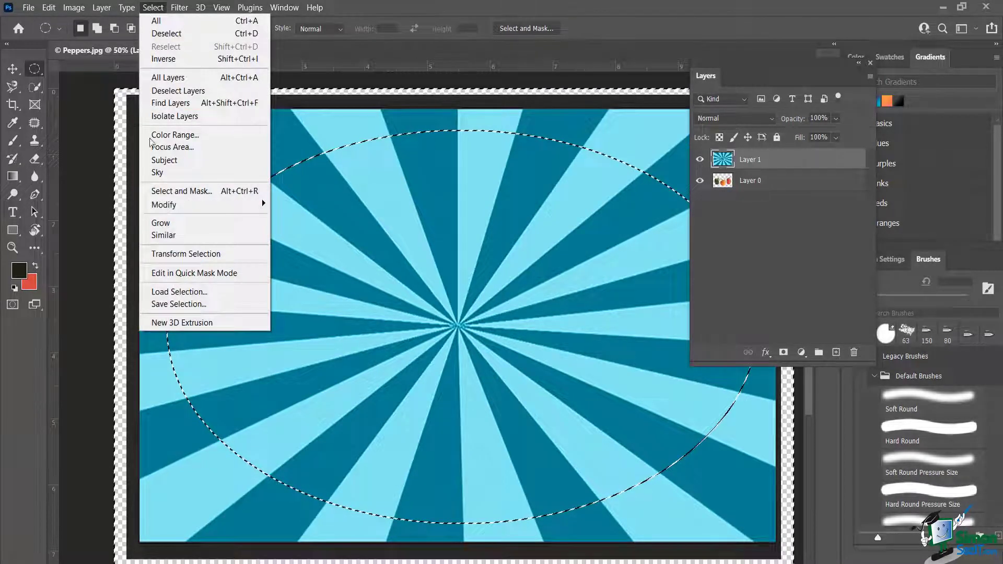
mouse_move(193, 203)
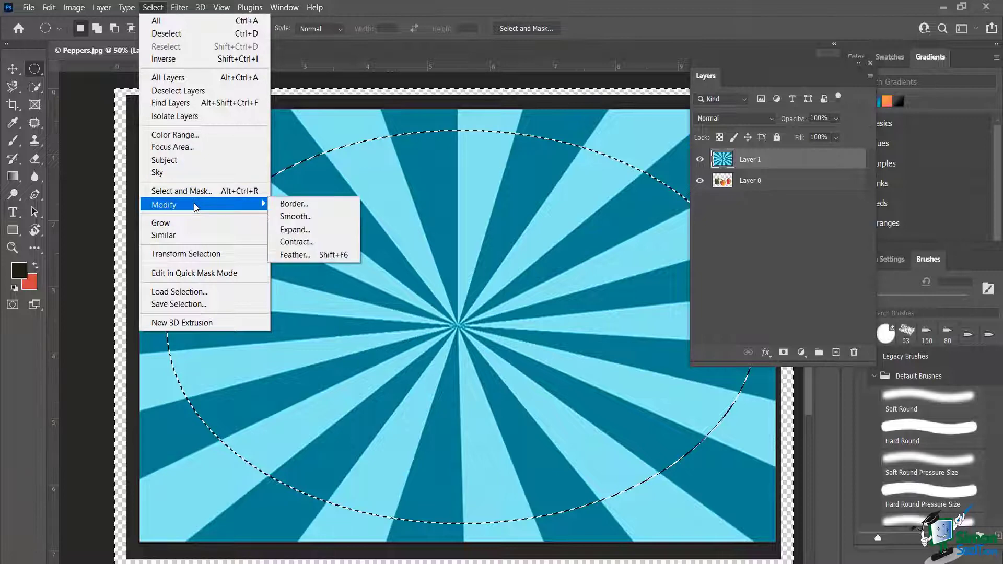
left_click(295, 254)
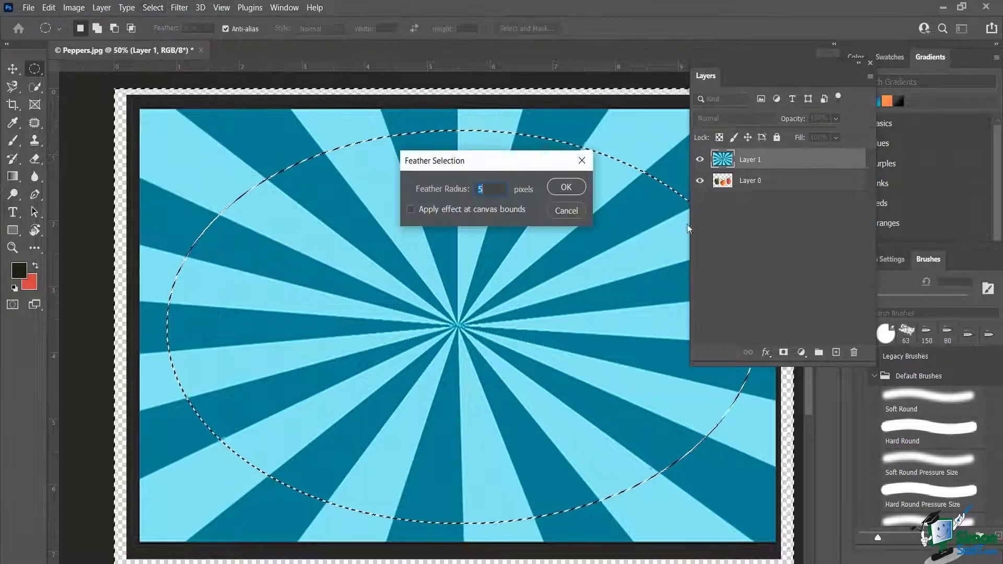
left_click_drag(465, 159, 401, 155)
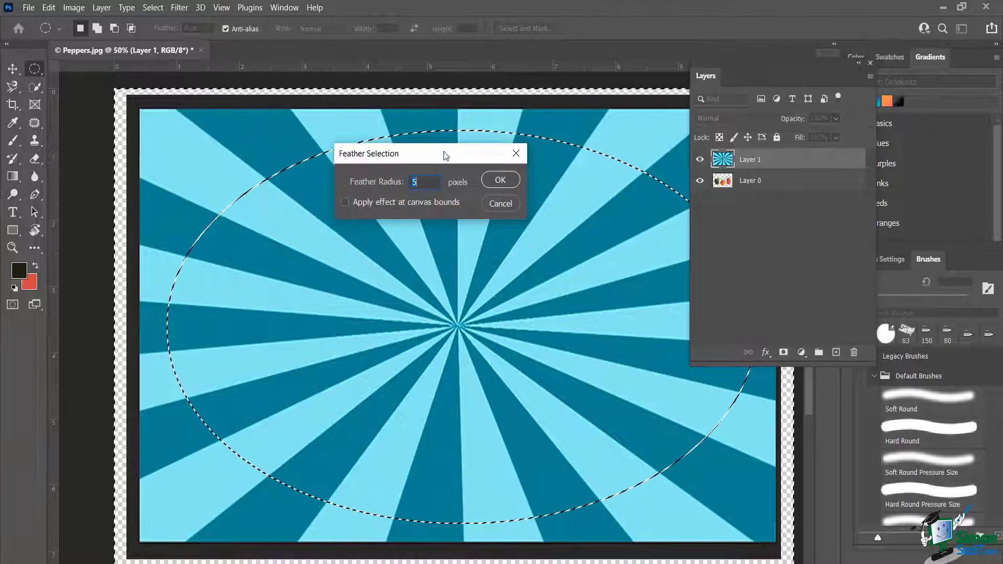
type("0")
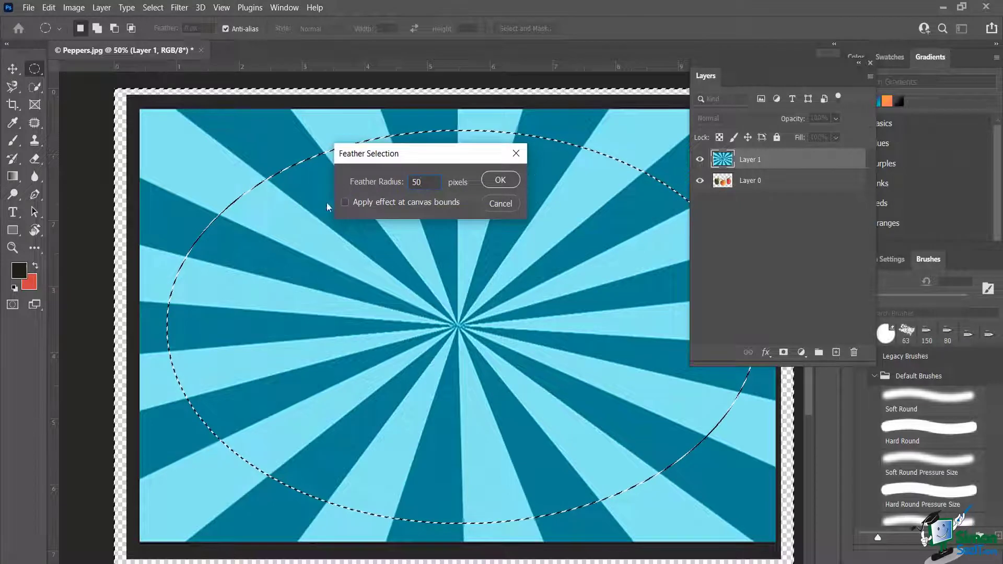
left_click(500, 180)
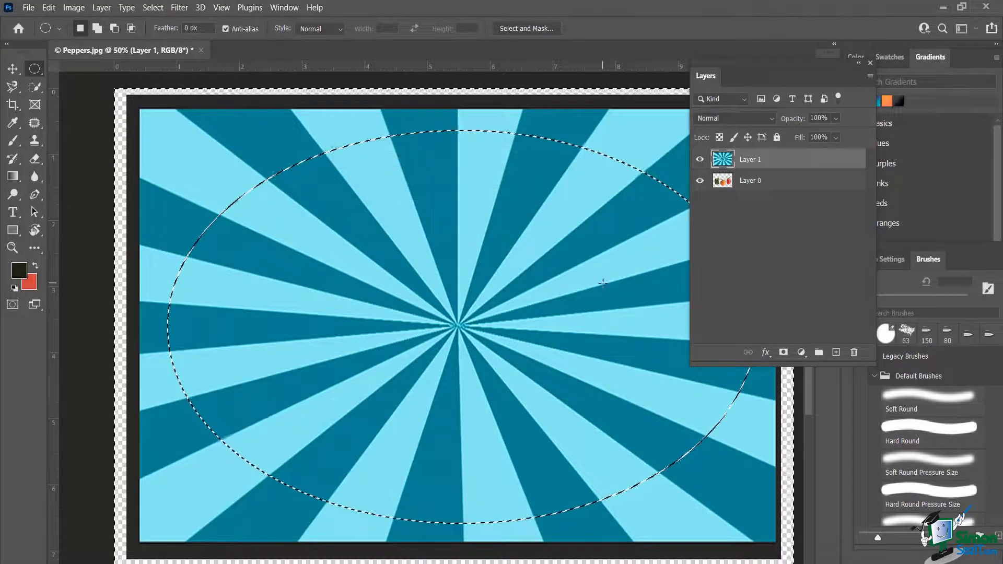
key("Delete")
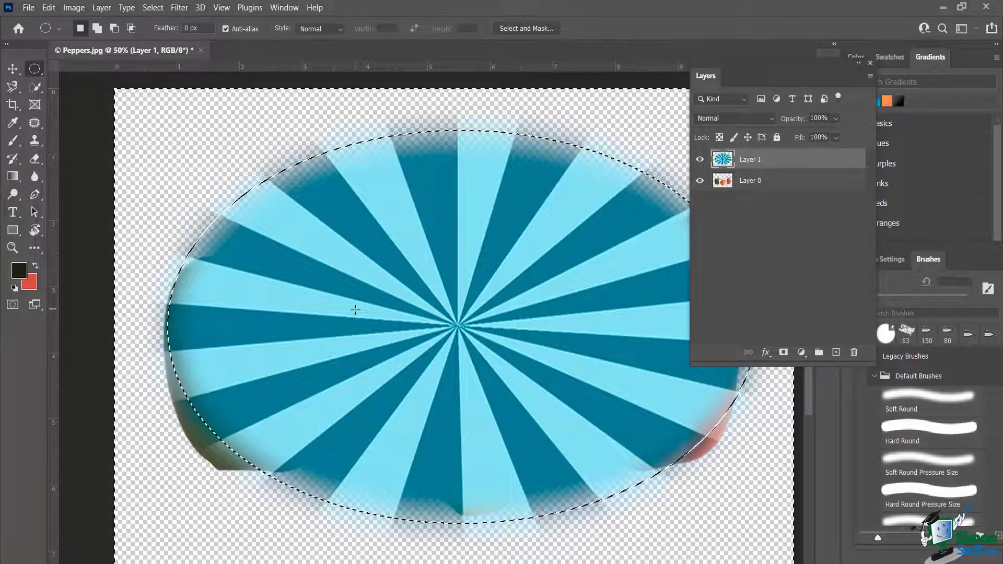
key("ctrl+z")
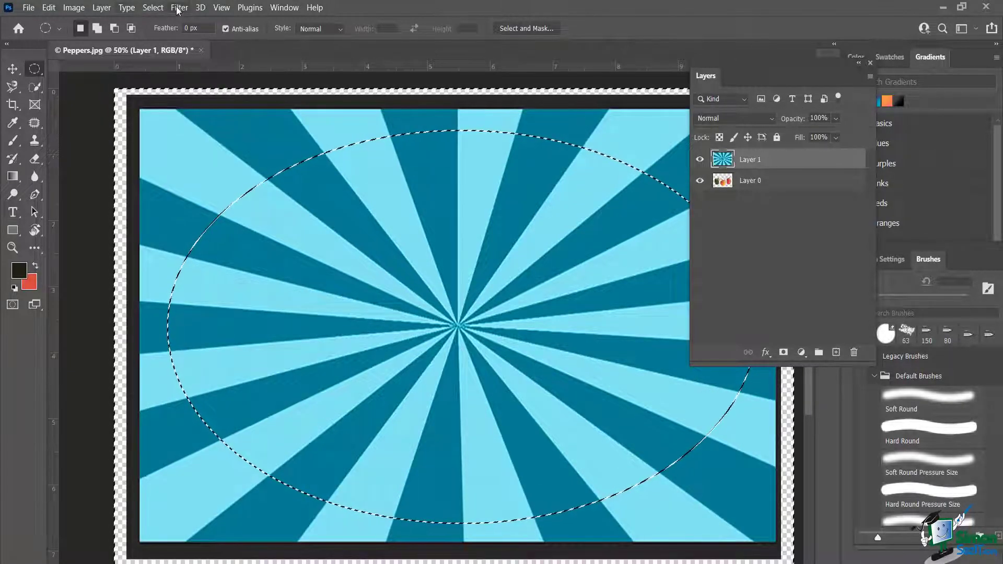
- Apply a 100-pixel feather to the inverted oval selection
left_click(153, 8)
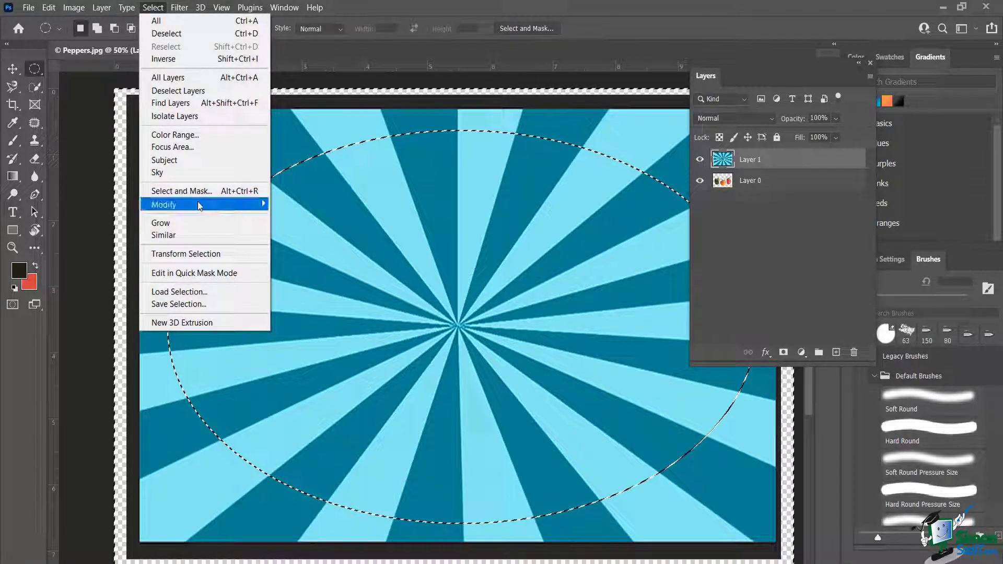
mouse_move(198, 202)
left_click(317, 256)
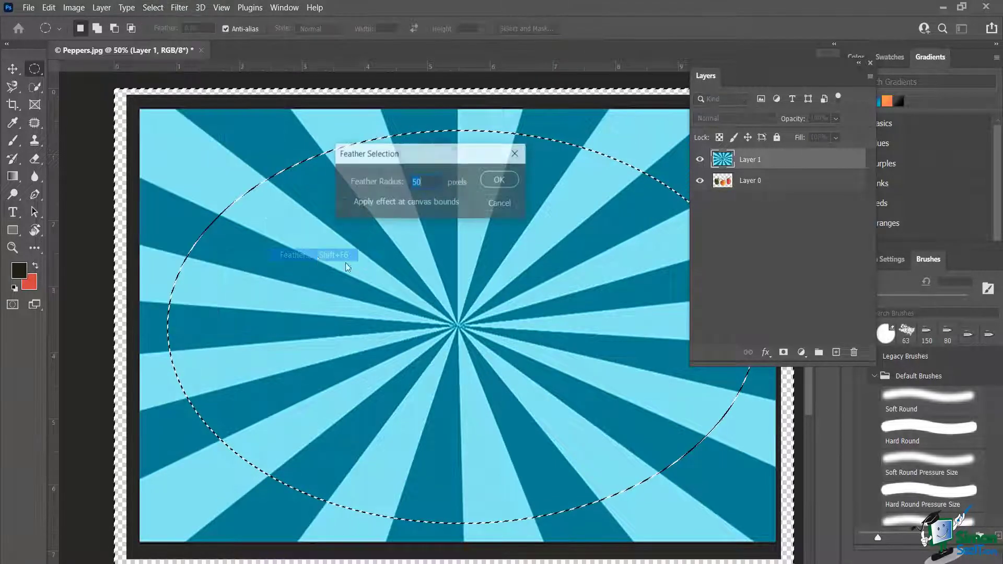
type("100")
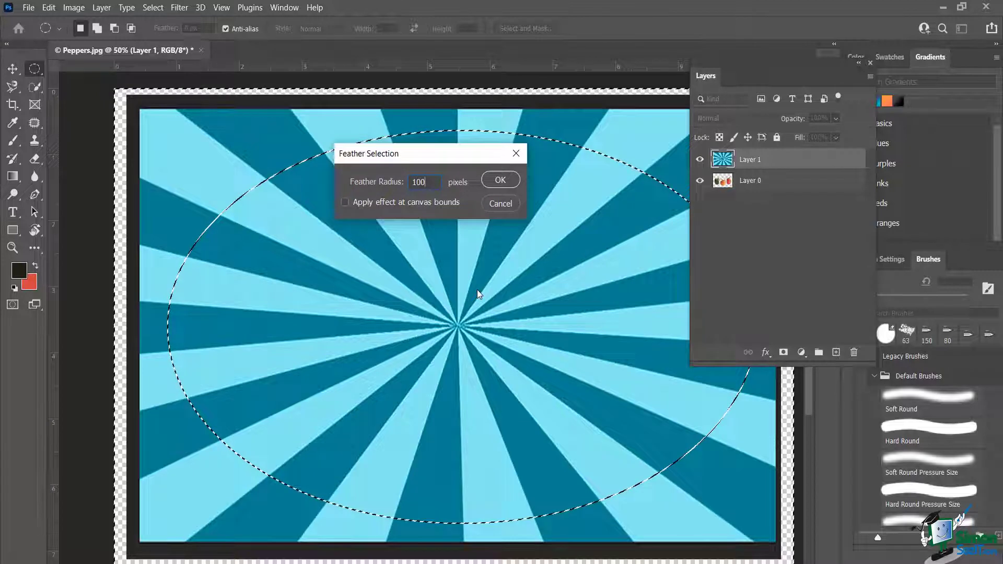
left_click(497, 181)
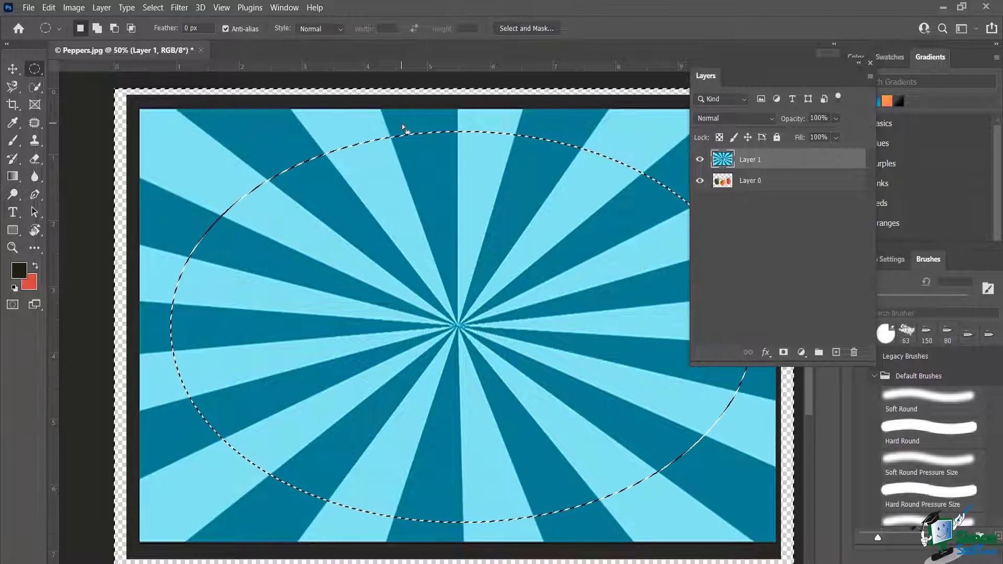
- Erase the starburst outside the soft oval, deselect, and move Layer 1 below Layer 0
key("Delete")
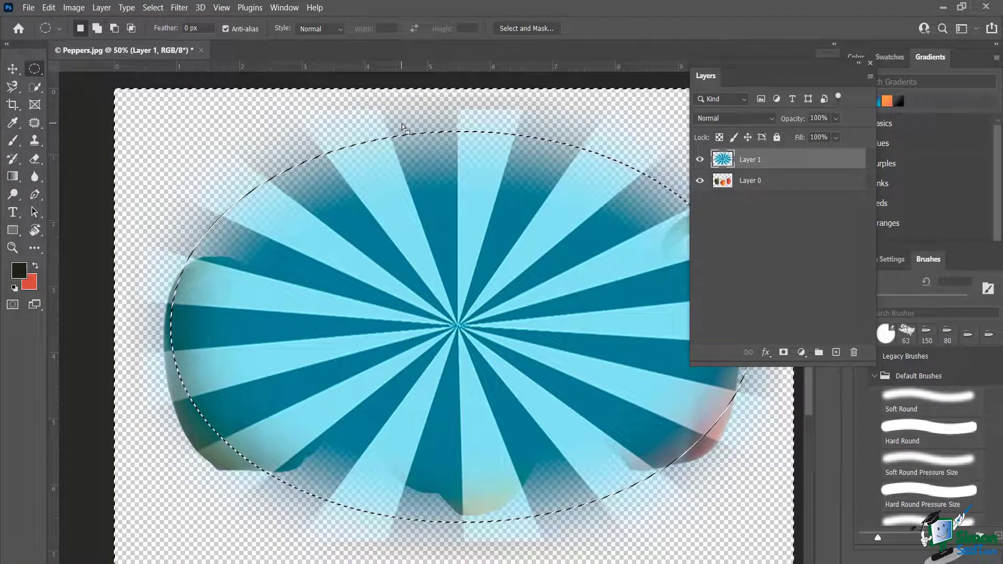
key("ctrl+d")
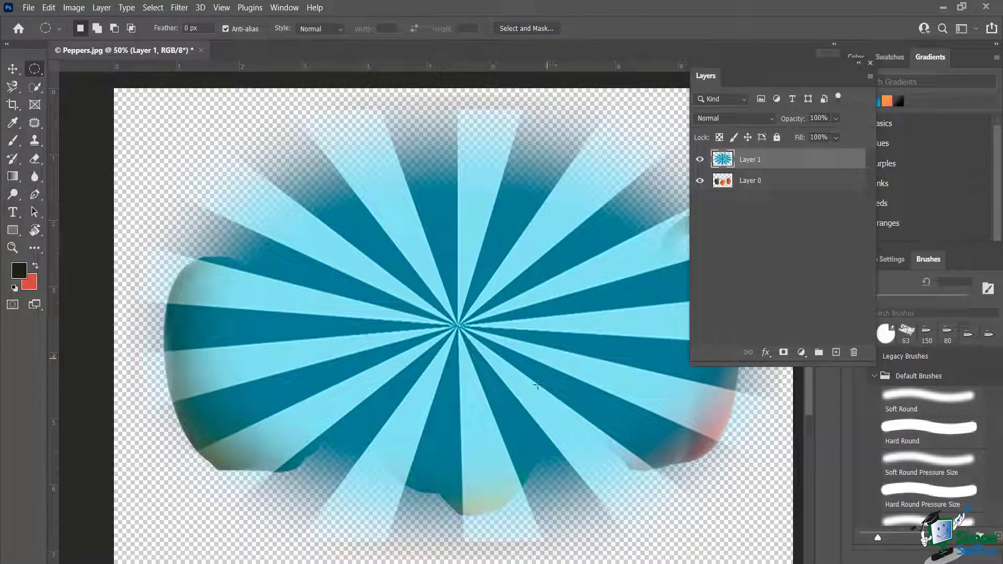
left_click_drag(783, 159, 788, 198)
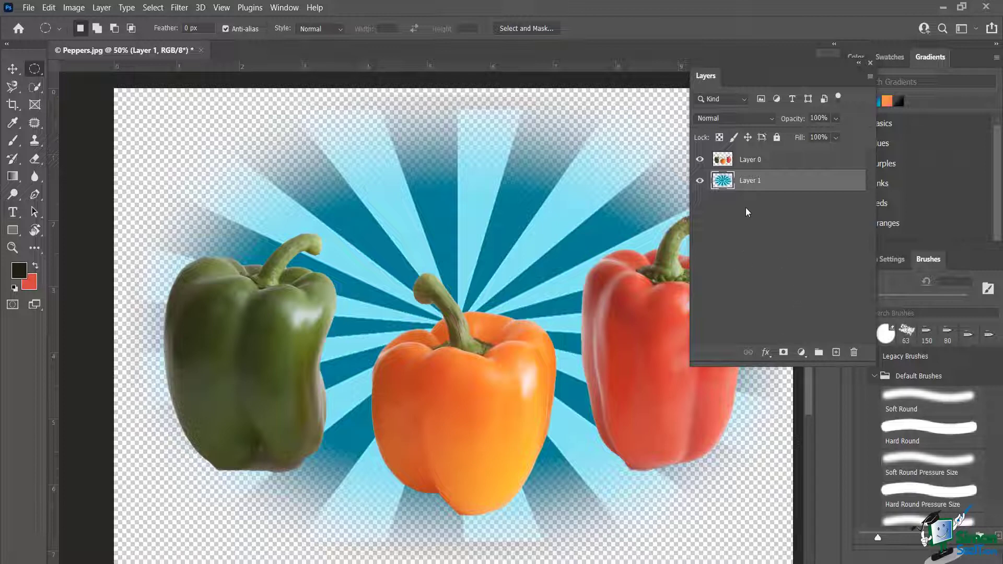
- Scale the starburst to about 109% by 113% and shift it lower behind the peppers
key("v")
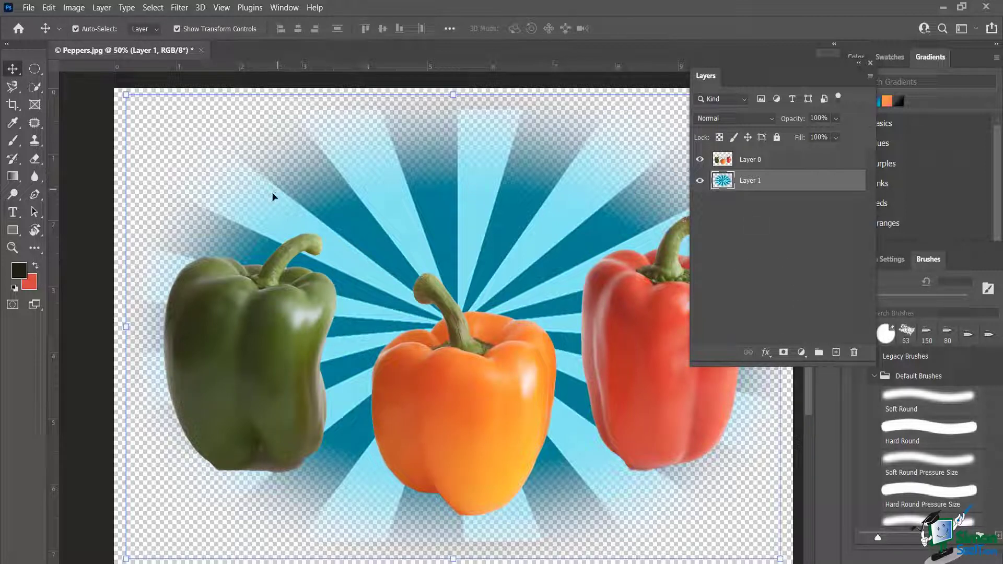
left_click_drag(127, 93, 96, 202)
scroll(456, 355, "down", 3)
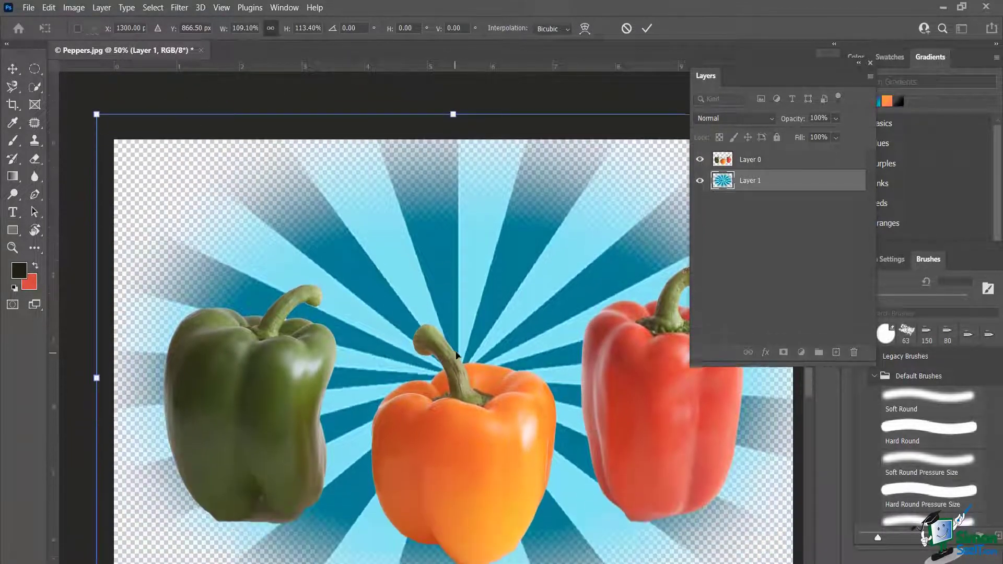
scroll(456, 356, "down", 2)
left_click_drag(511, 253, 507, 250)
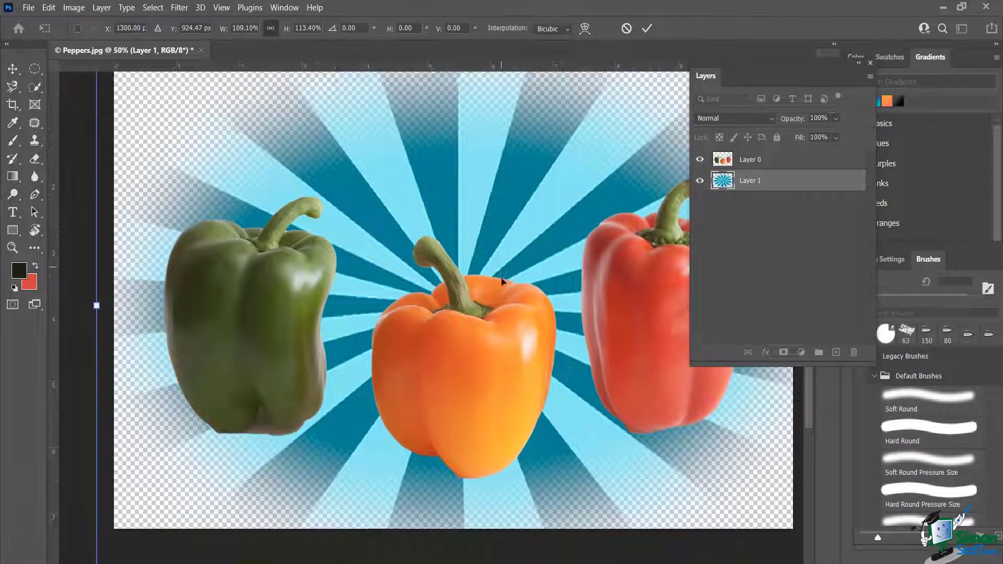
scroll(501, 281, "down", 1)
left_click_drag(494, 174, 565, 317)
left_click_drag(773, 64, 866, 121)
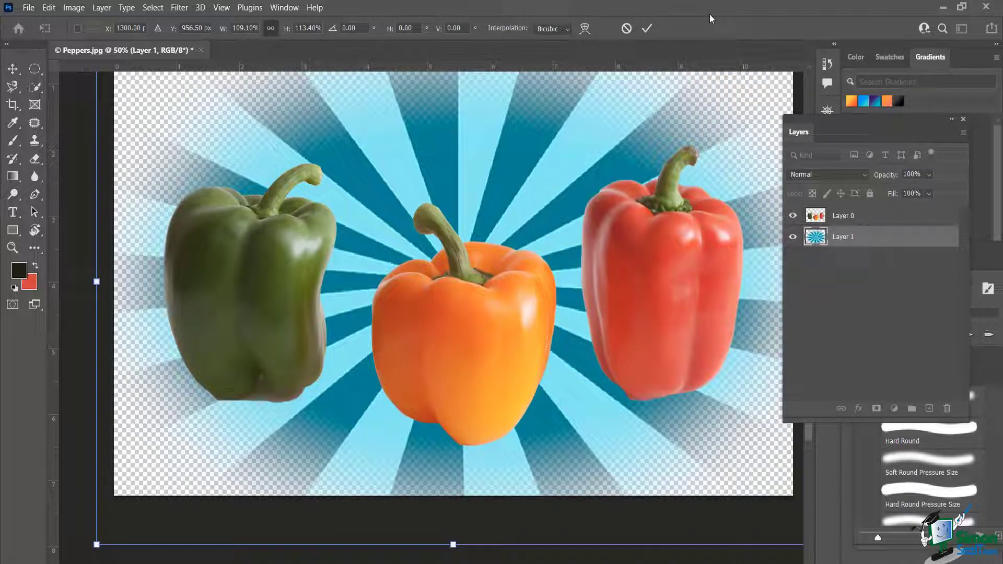